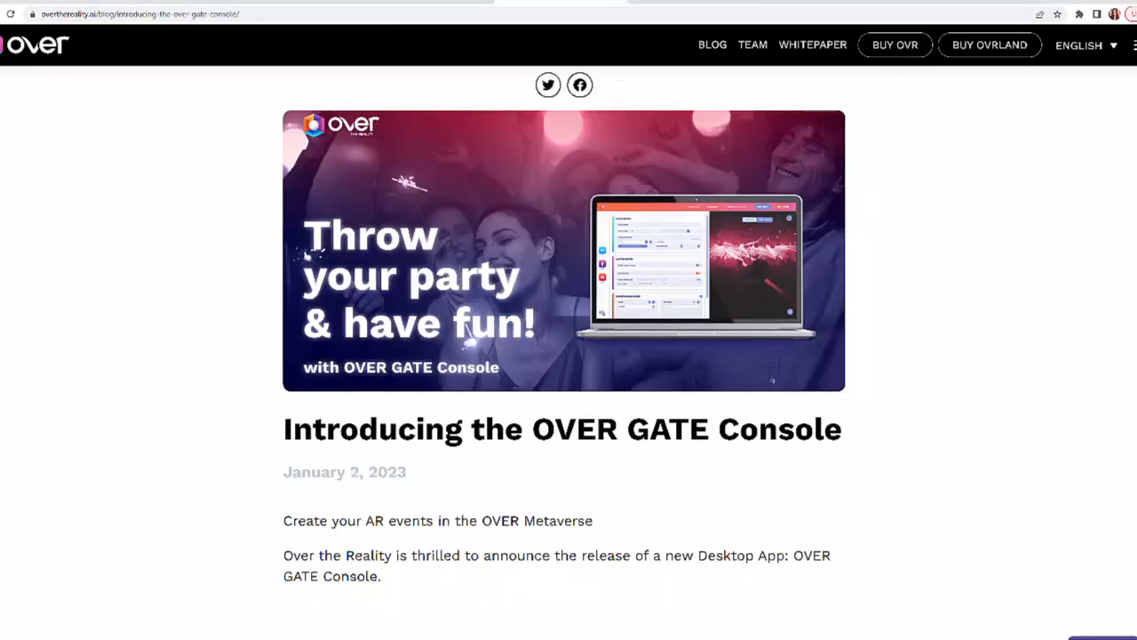
Step: Read through the blog article introducing the OVER GATE Console, including how it works
scroll(204, 84, down, 2)
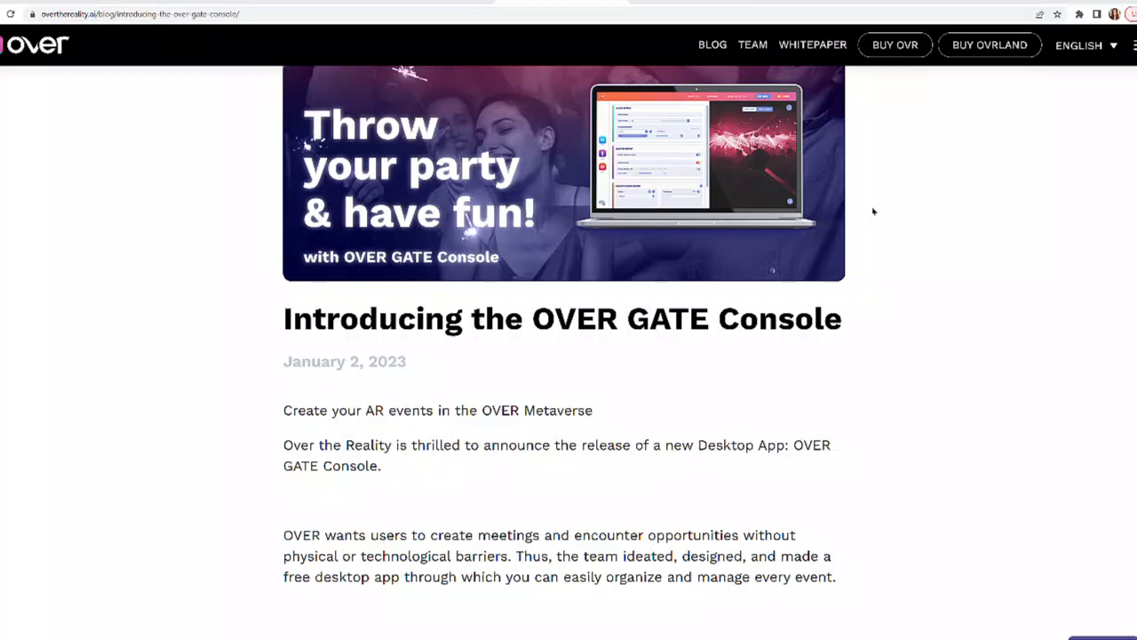
scroll(889, 249, down, 1)
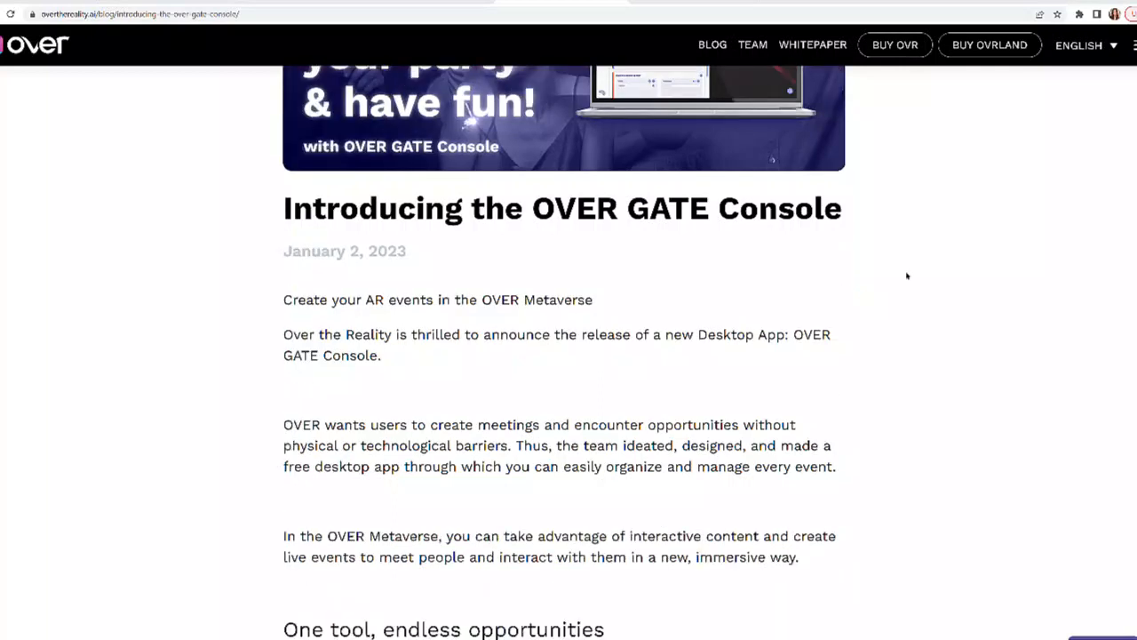
scroll(907, 275, down, 1)
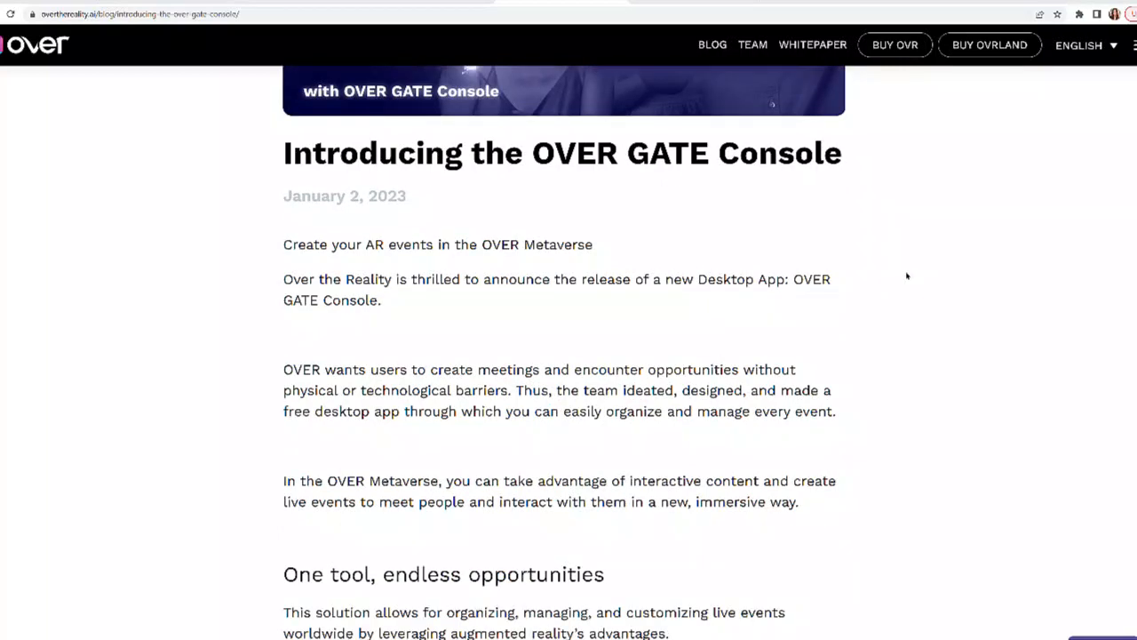
scroll(907, 275, down, 7)
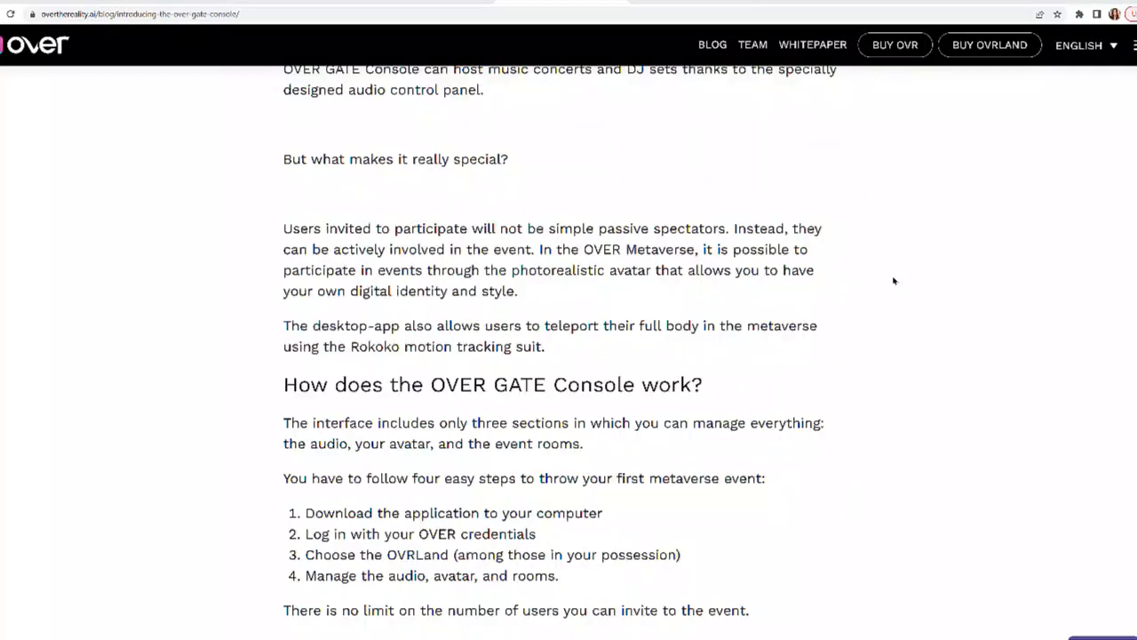
scroll(894, 280, down, 8)
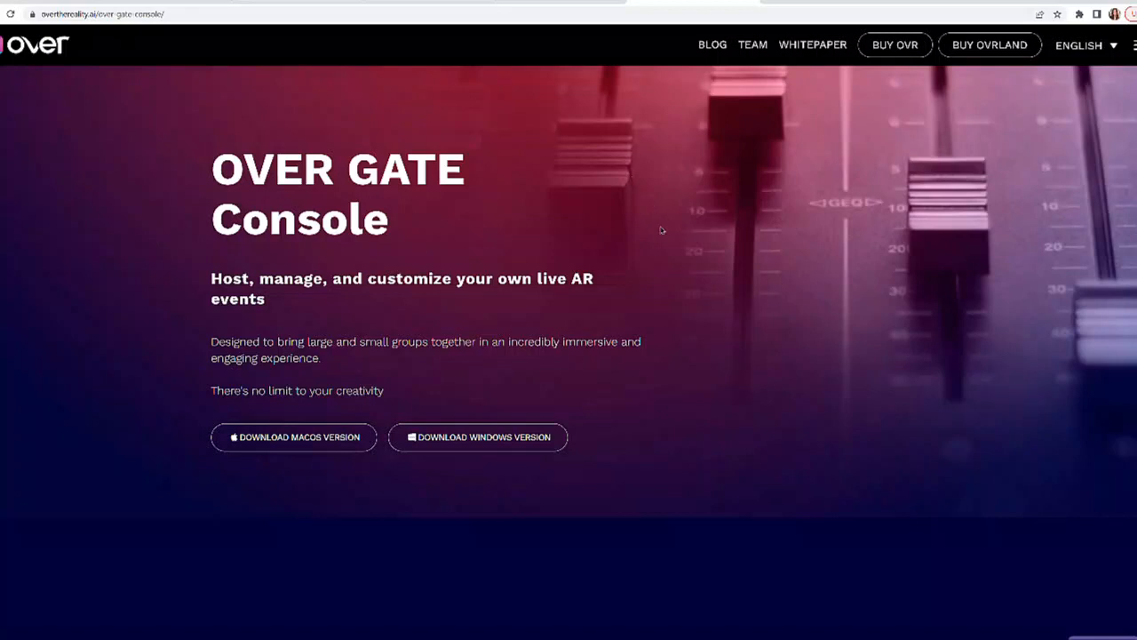
Step: Download the Windows version of OVER GATE Console and extract the OVER_GATE_Console_Win archive in the Jan4 Over Gate Console folder
click(530, 445)
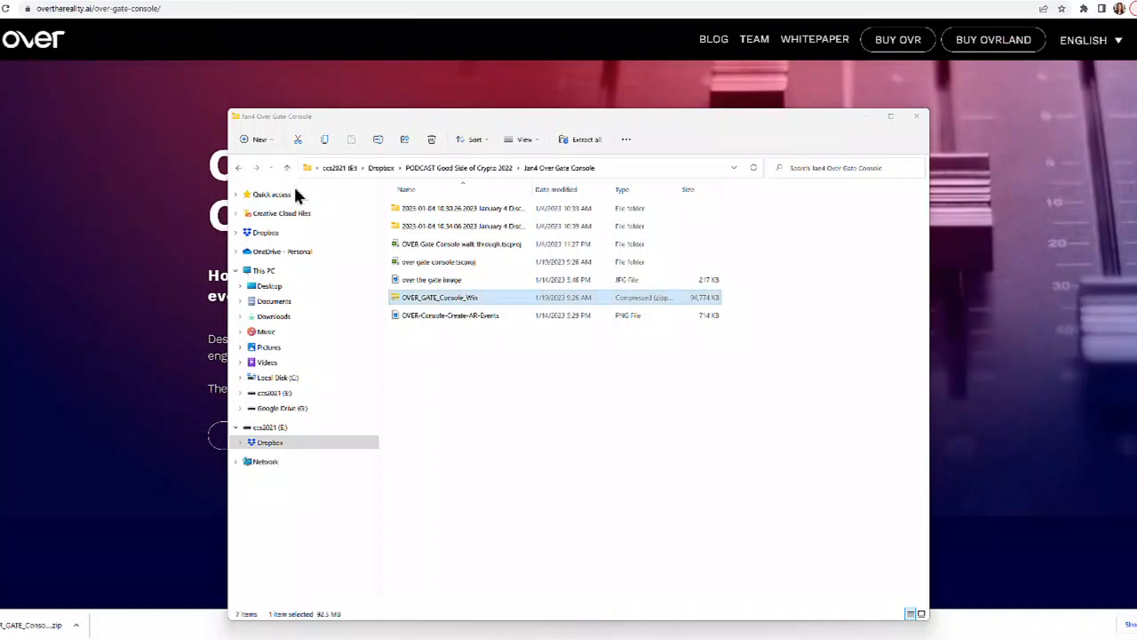
click(457, 298)
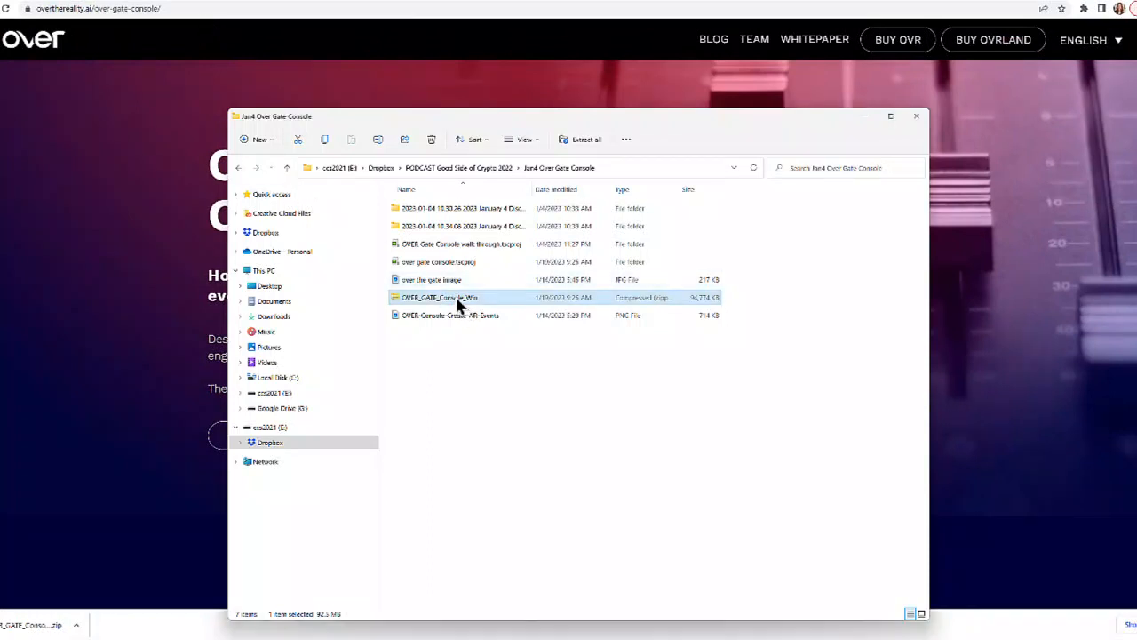
right_click(458, 303)
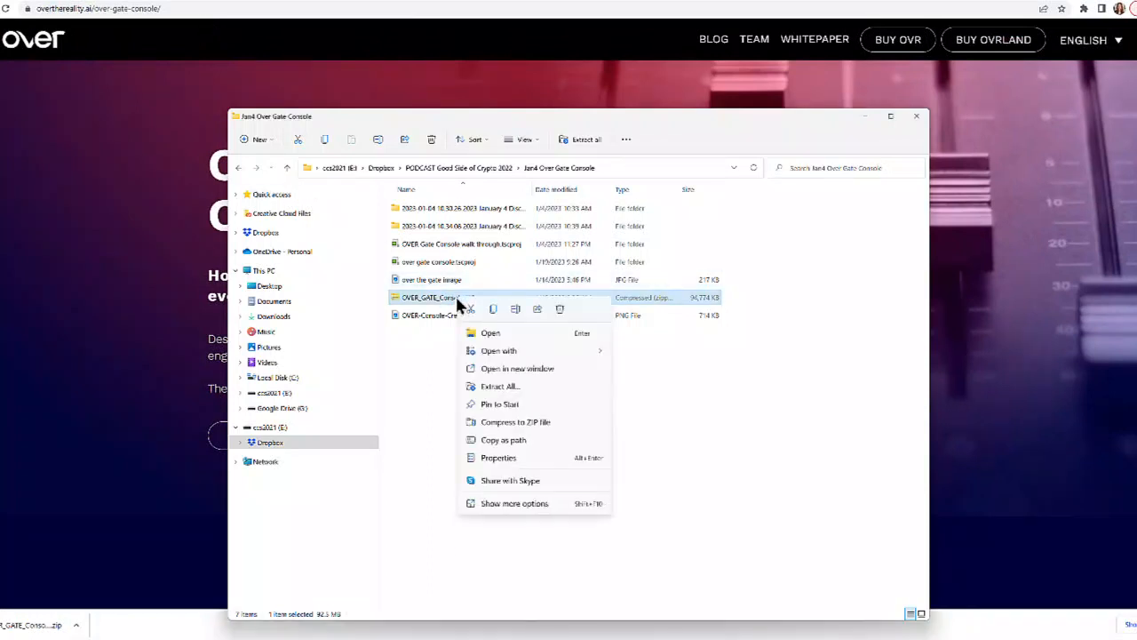
click(498, 387)
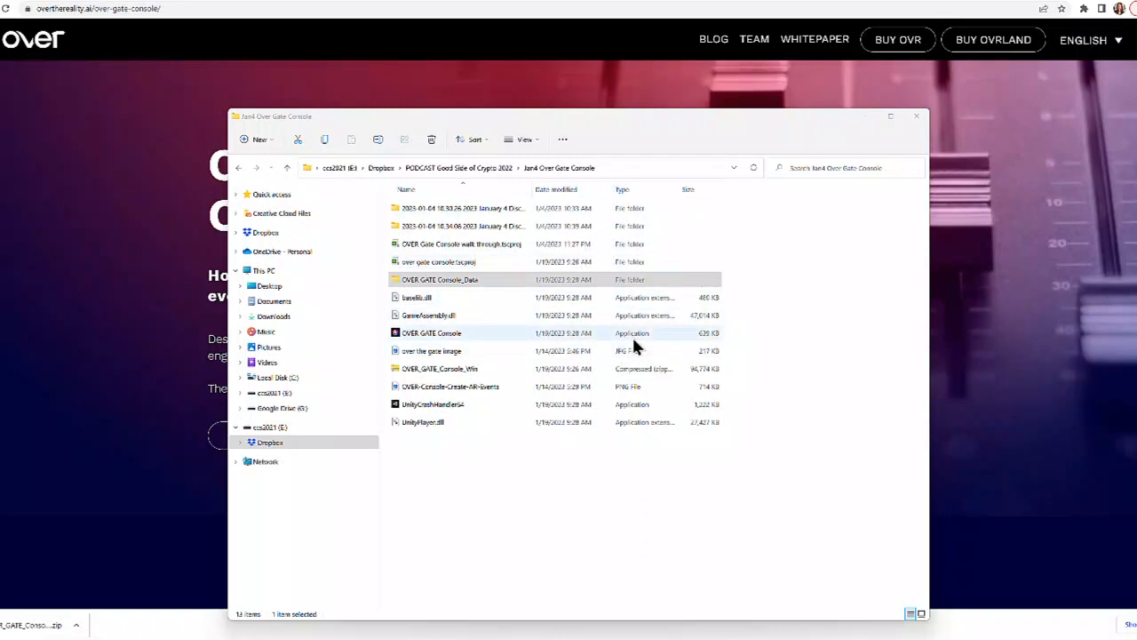
Step: Launch the extracted OVER GATE Console application and allow it to run despite the Microsoft Defender SmartScreen block
click(437, 340)
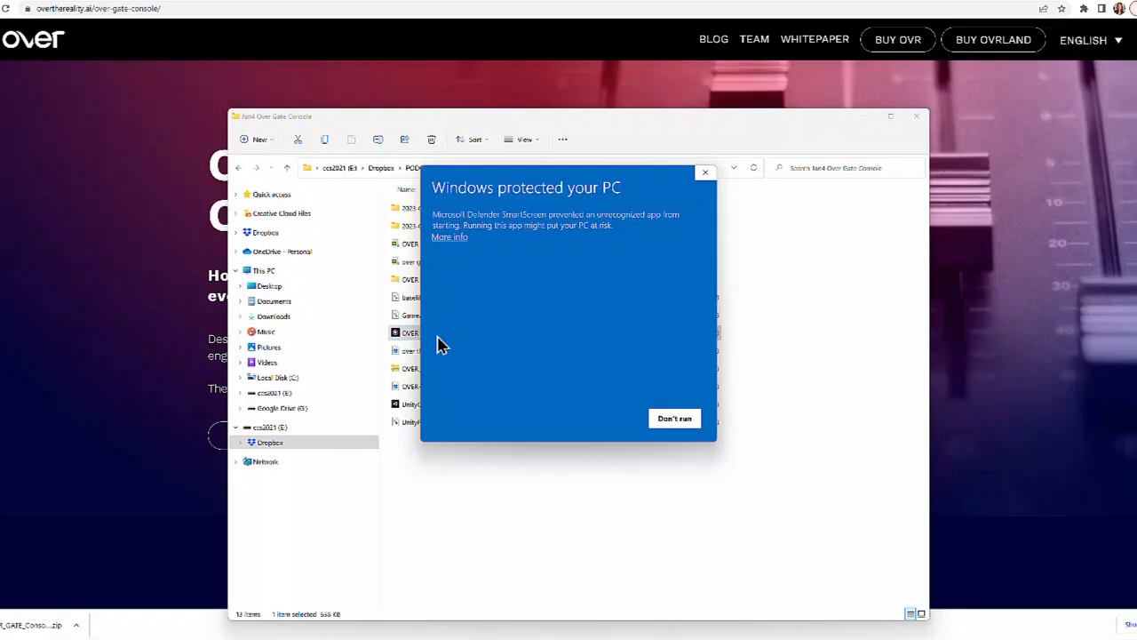
click(450, 238)
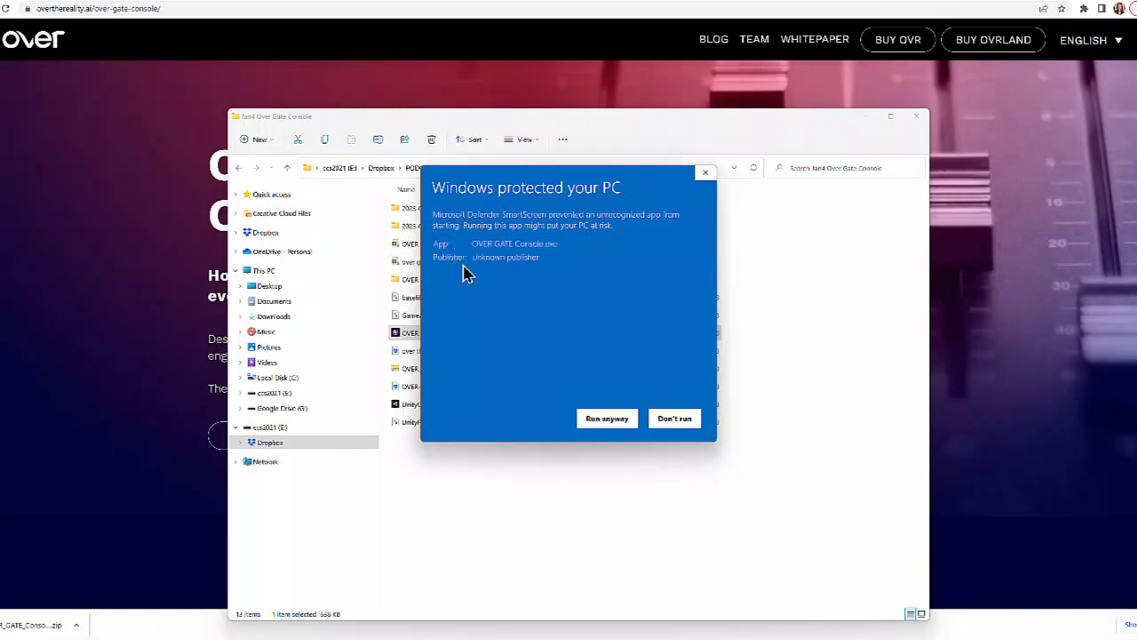
click(605, 419)
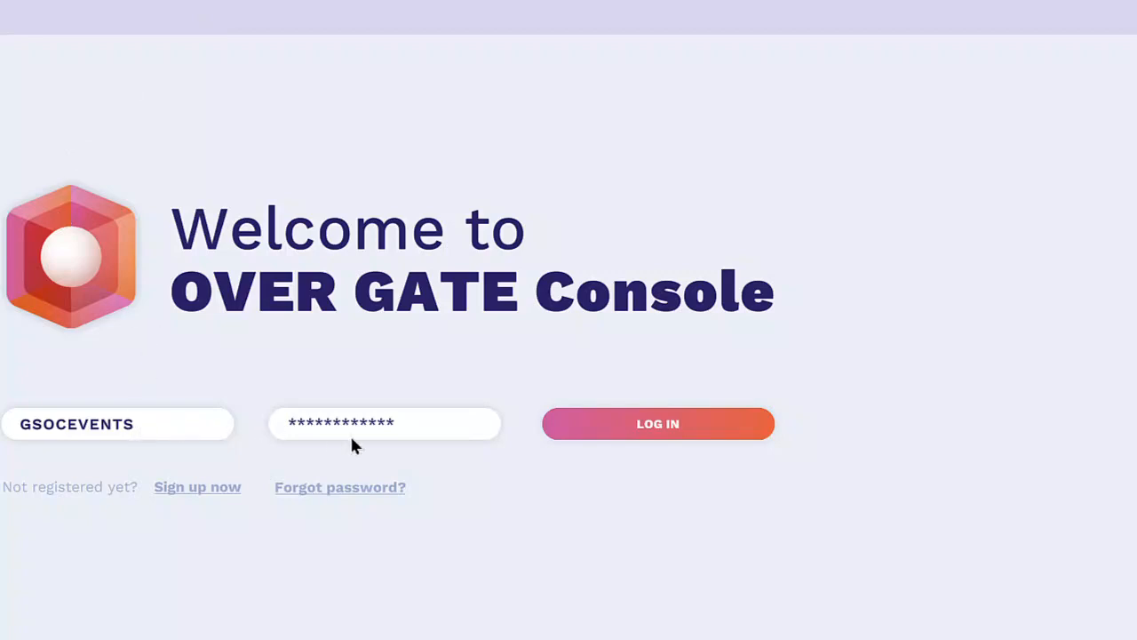
Step: Log in to OVER GATE Console with the entered account credentials and accept the beta version warning
click(660, 431)
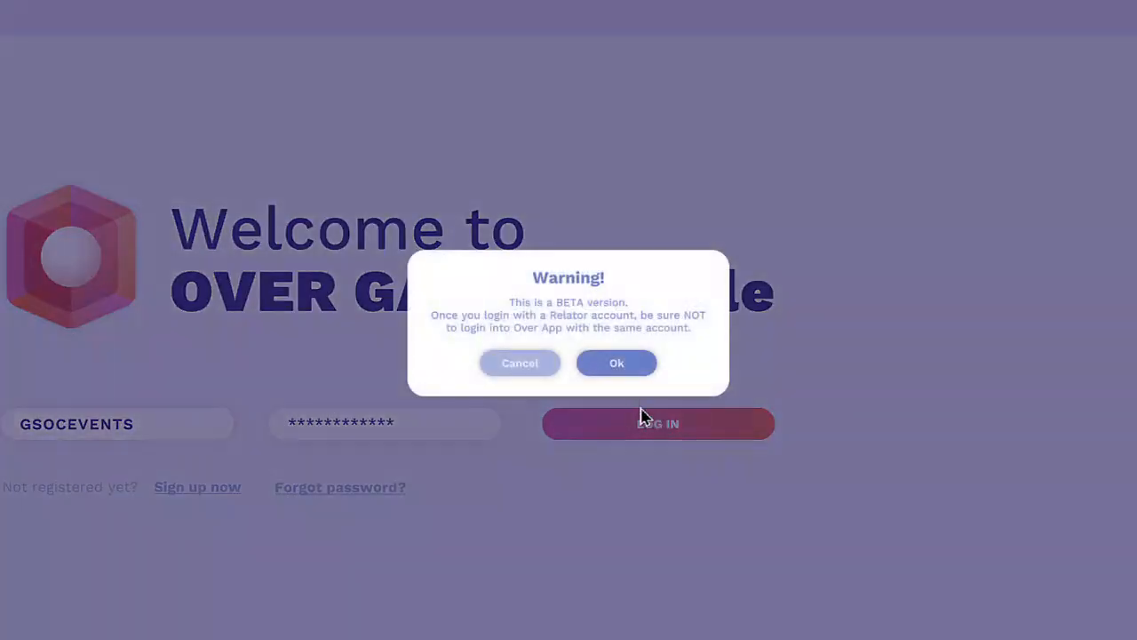
click(634, 366)
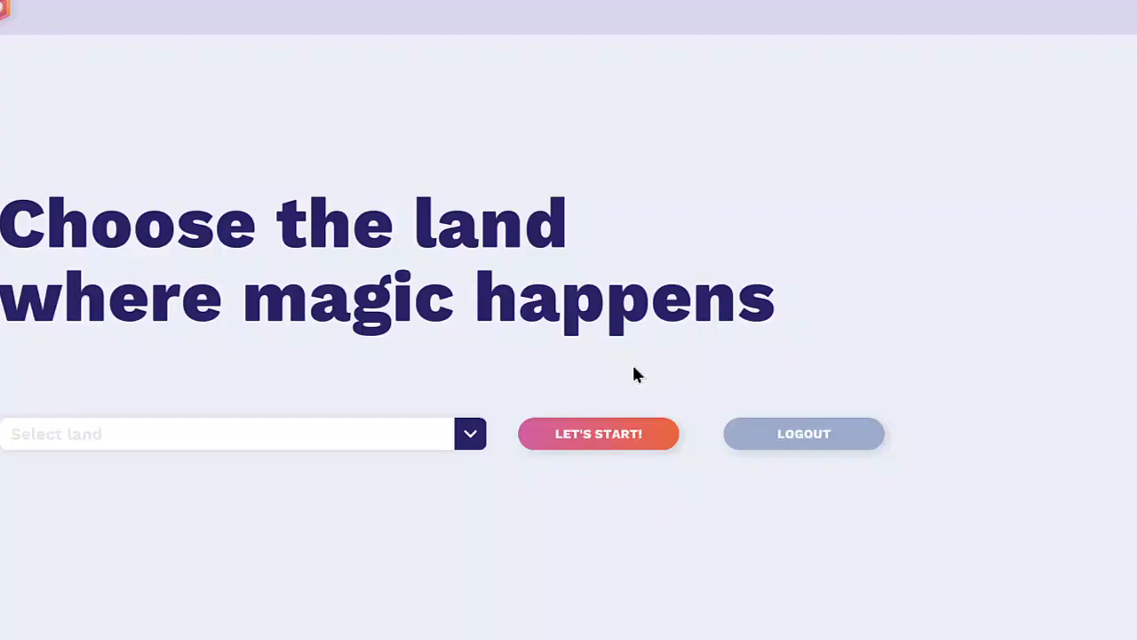
Step: Select the Demo land for the event and start it
click(469, 432)
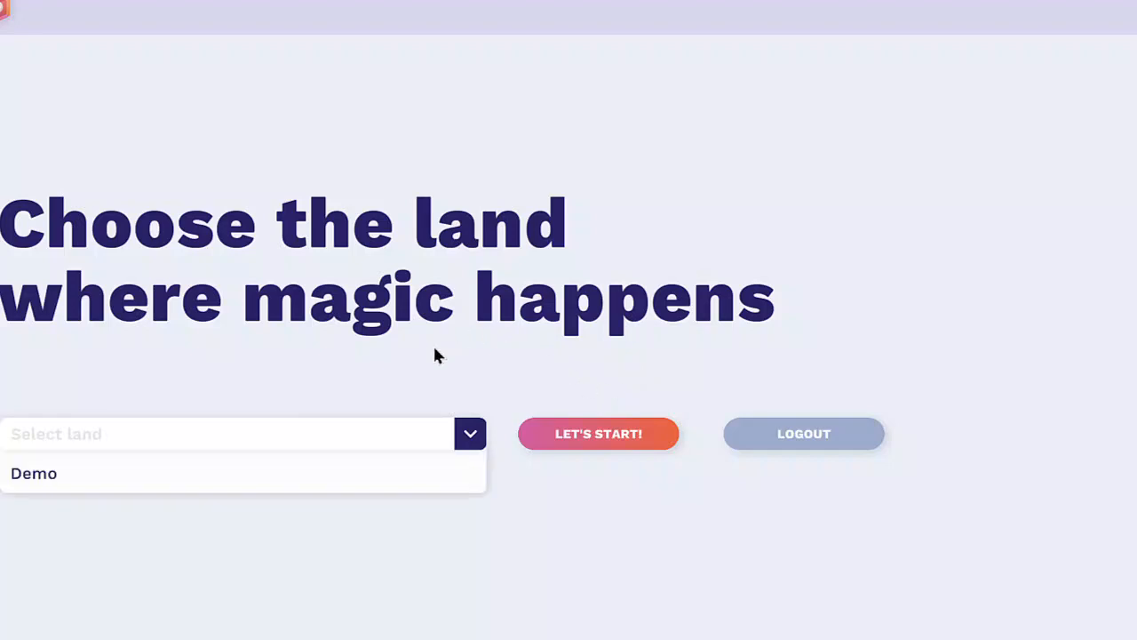
click(435, 348)
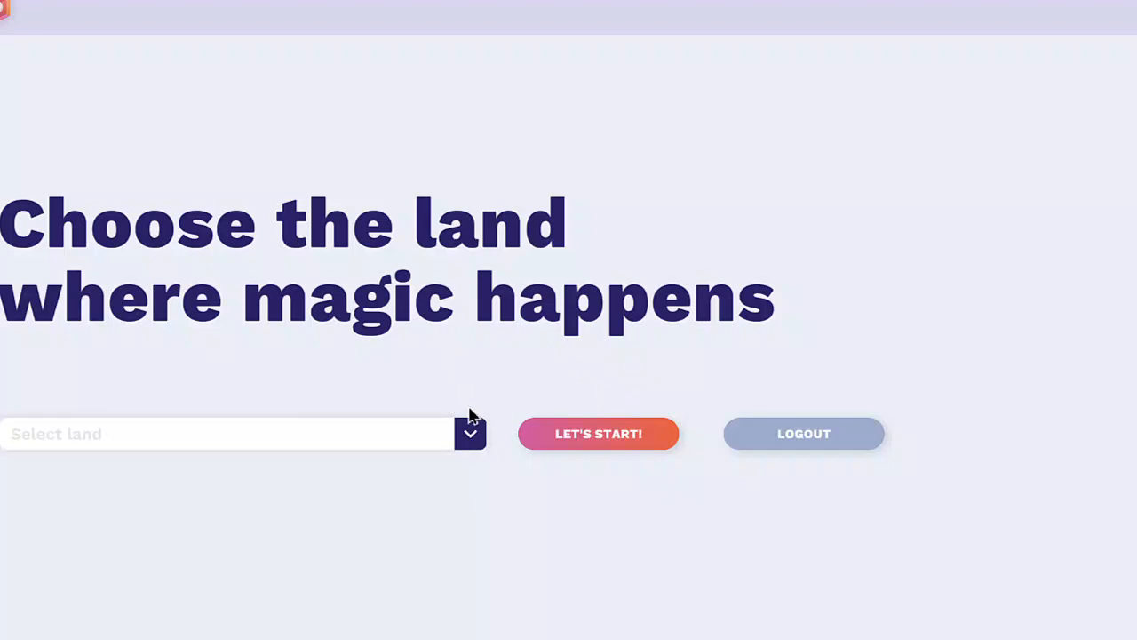
click(472, 439)
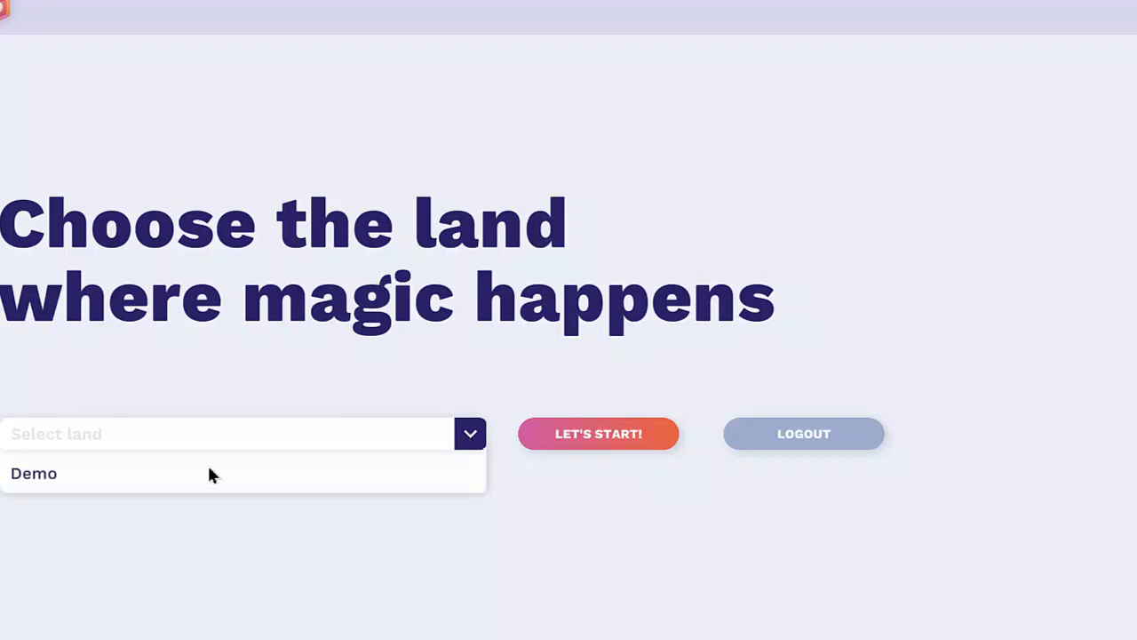
click(31, 484)
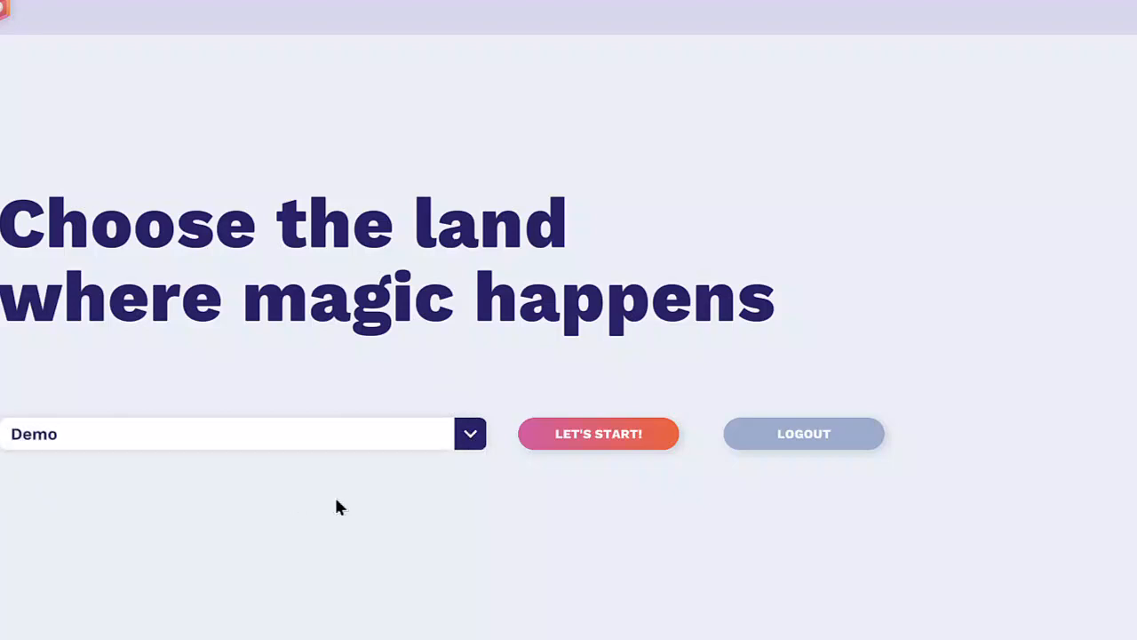
click(609, 435)
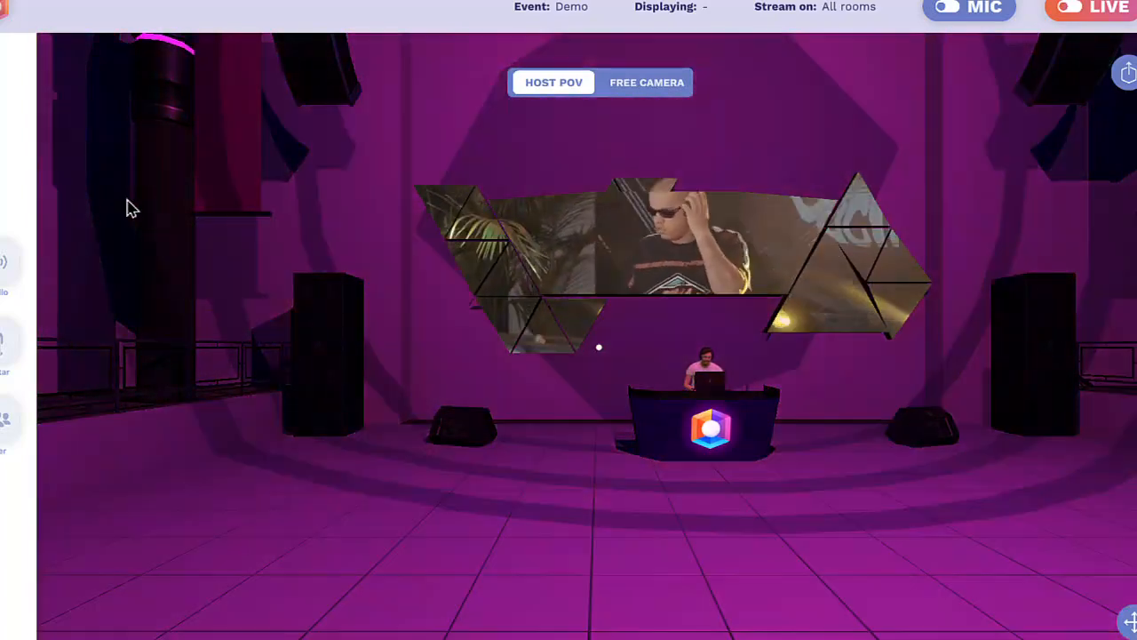
Step: Upload the BobaLite MP3 from Dropbox's PODCAST Good Side of Crypto 2022 folder as the background audio in the audio setup
click(8, 261)
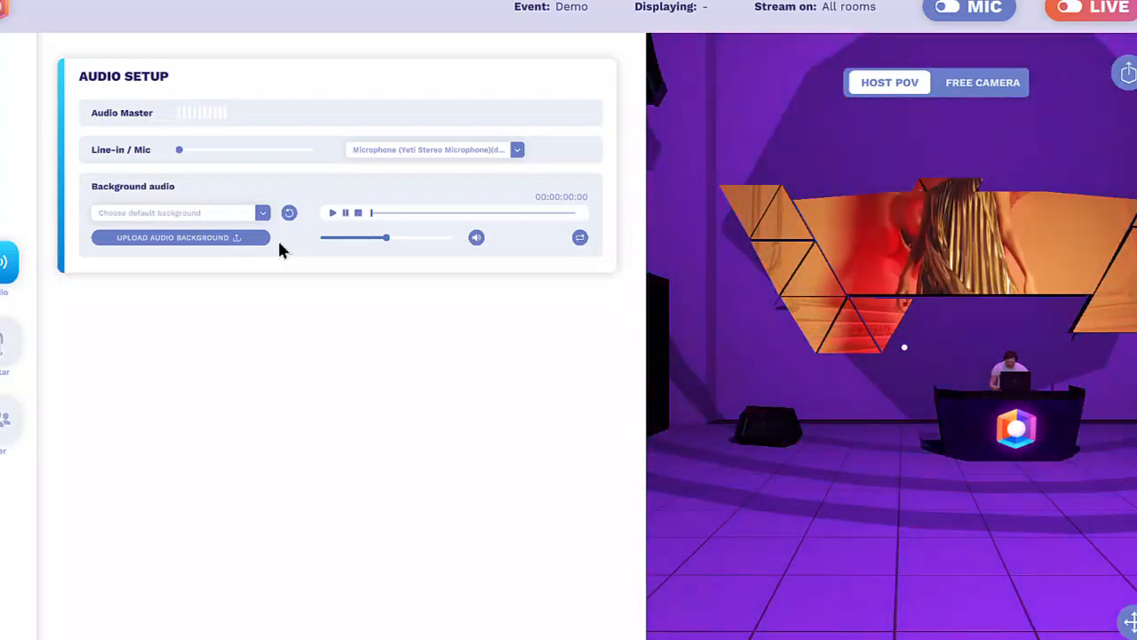
click(220, 239)
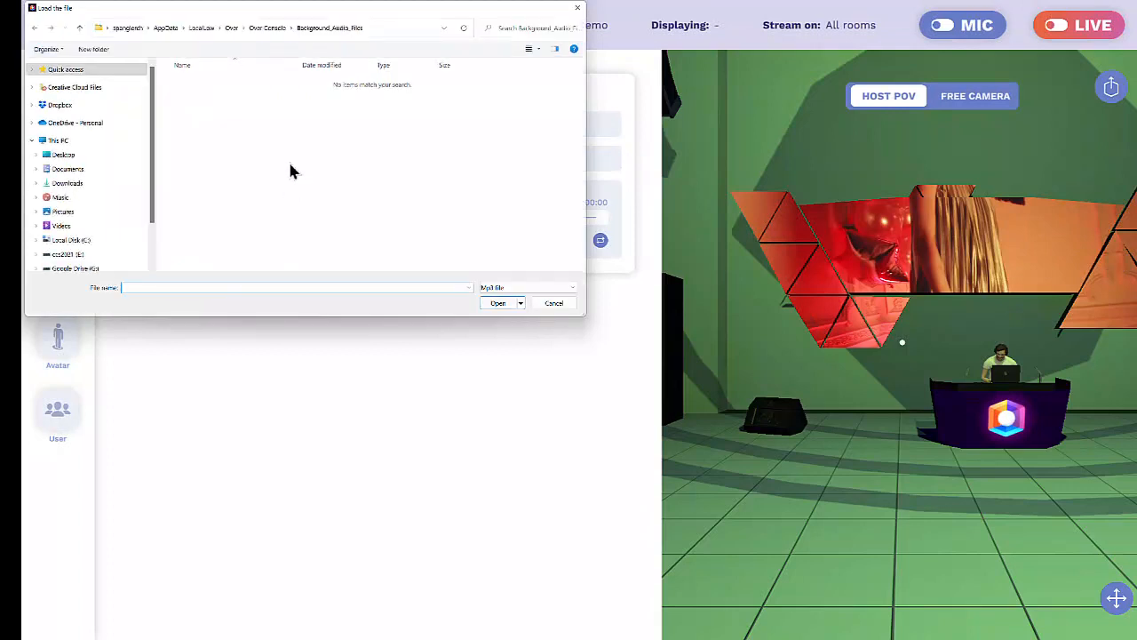
drag(152, 223, 153, 256)
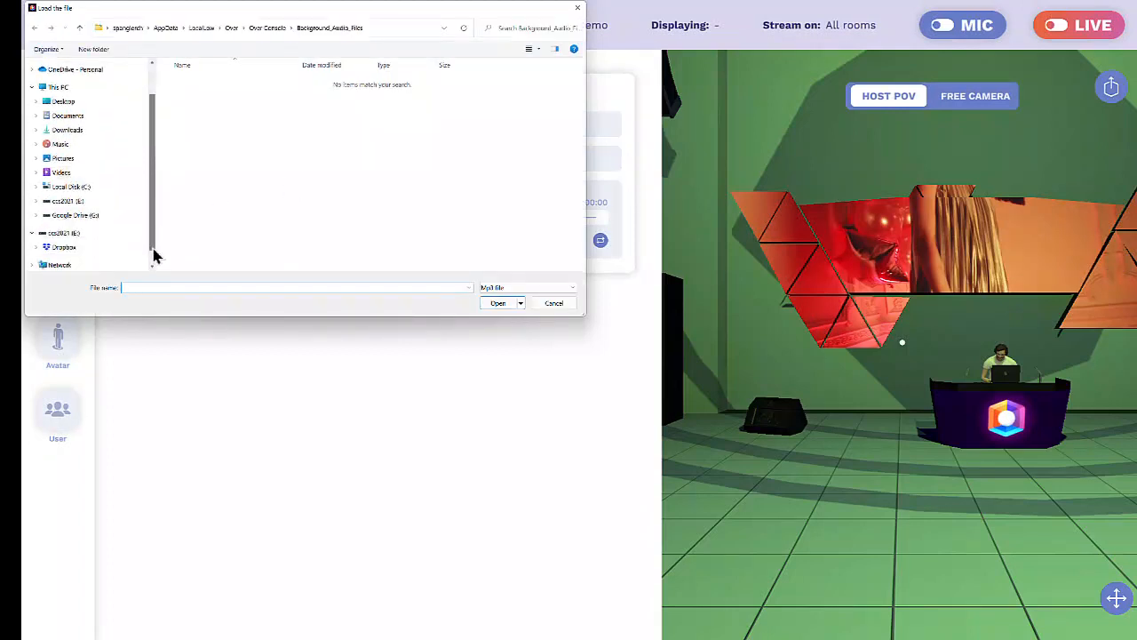
click(98, 251)
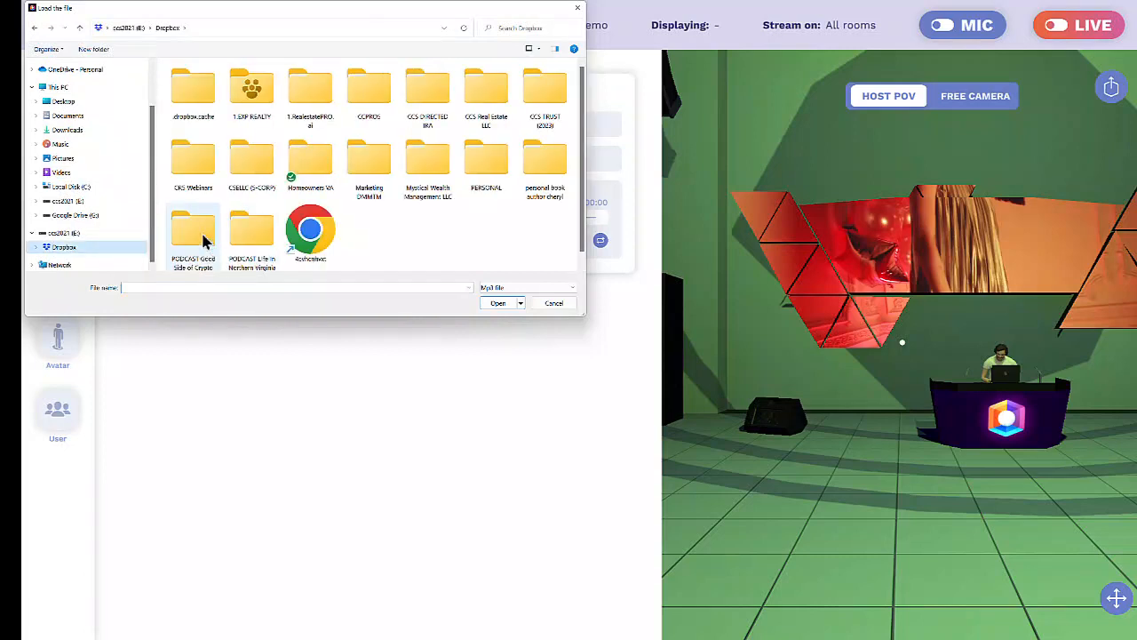
double_click(203, 236)
click(204, 194)
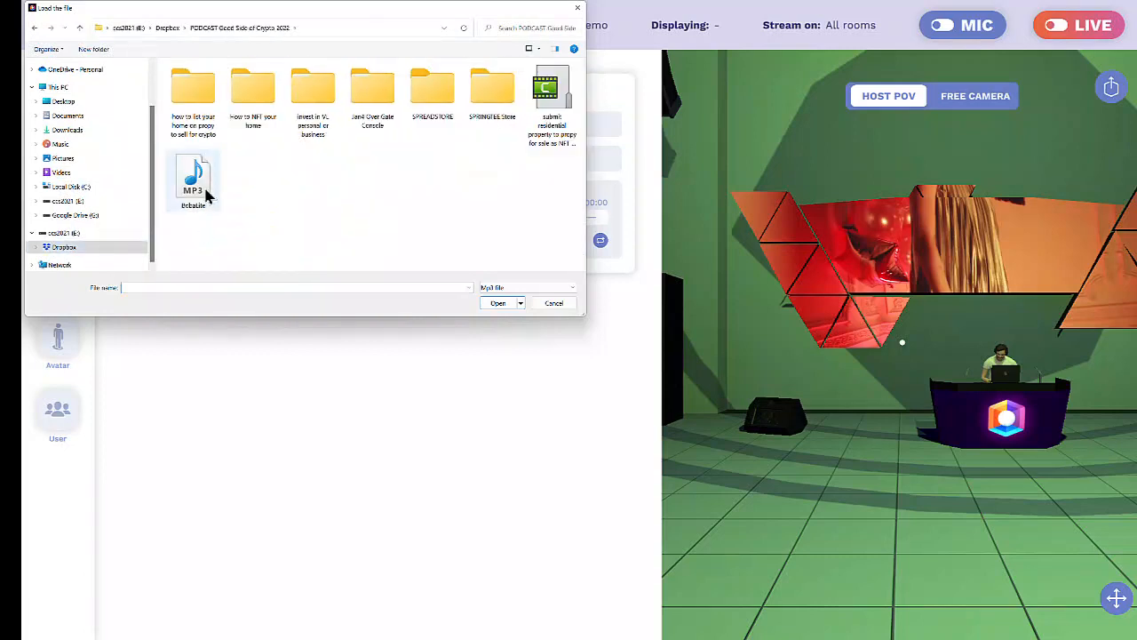
click(498, 304)
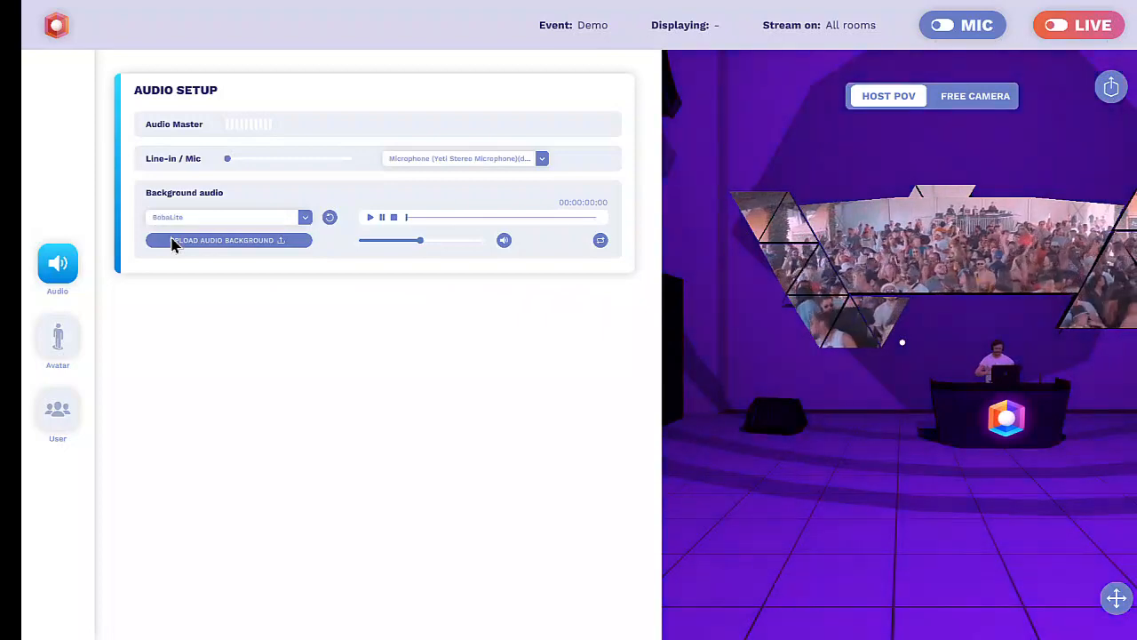
click(370, 218)
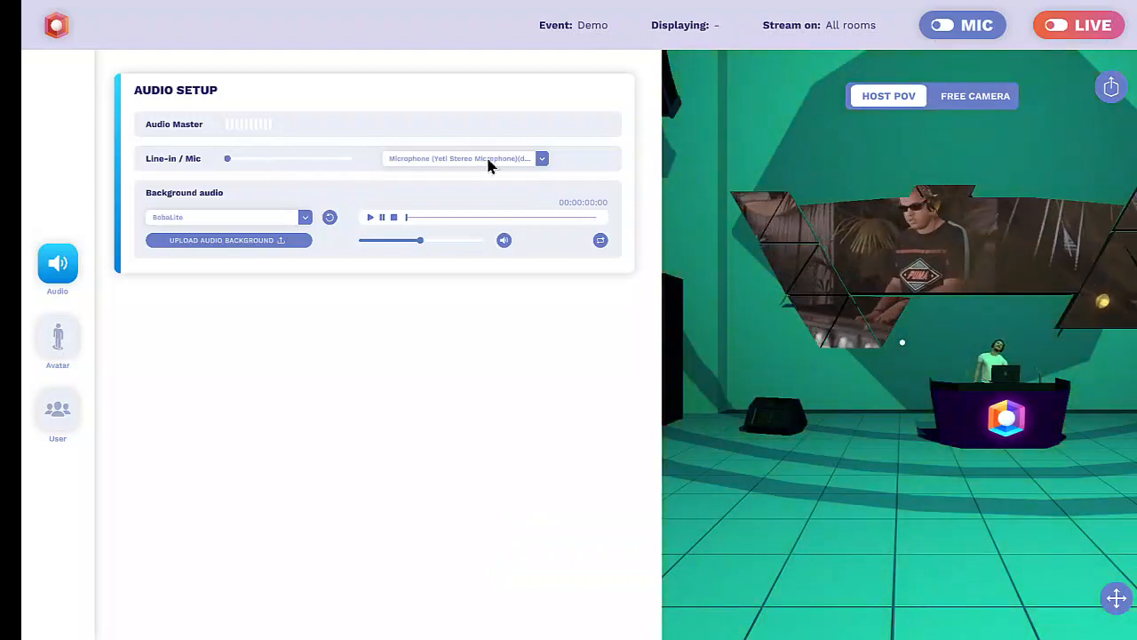
Step: Choose the Yeti Stereo Microphone as the line-in source and turn on the event's microphone
click(542, 160)
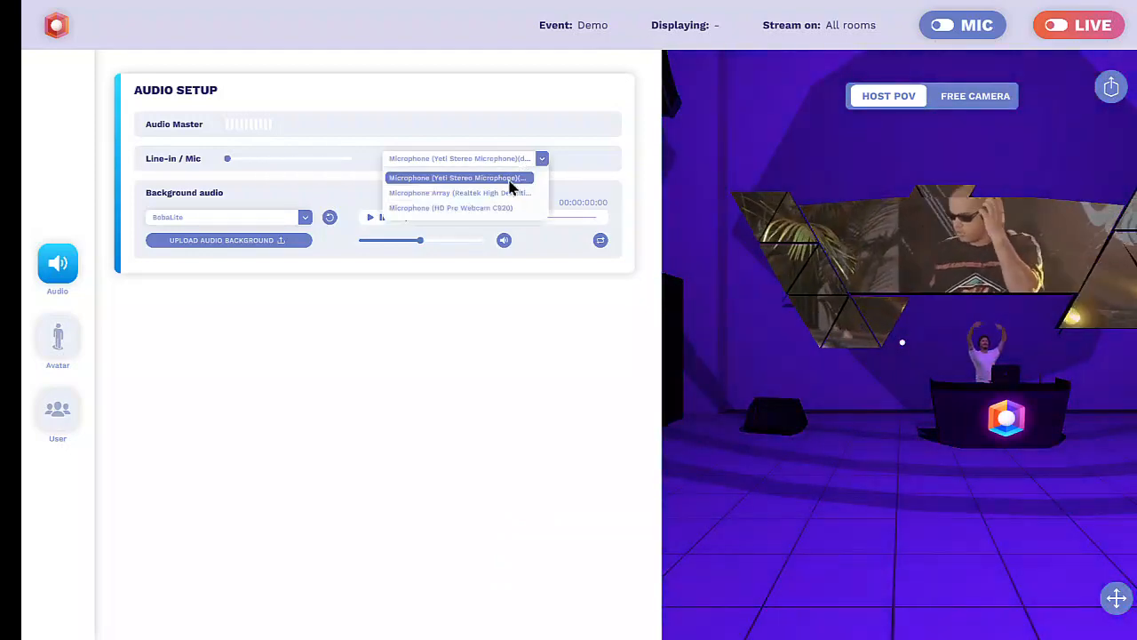
click(513, 179)
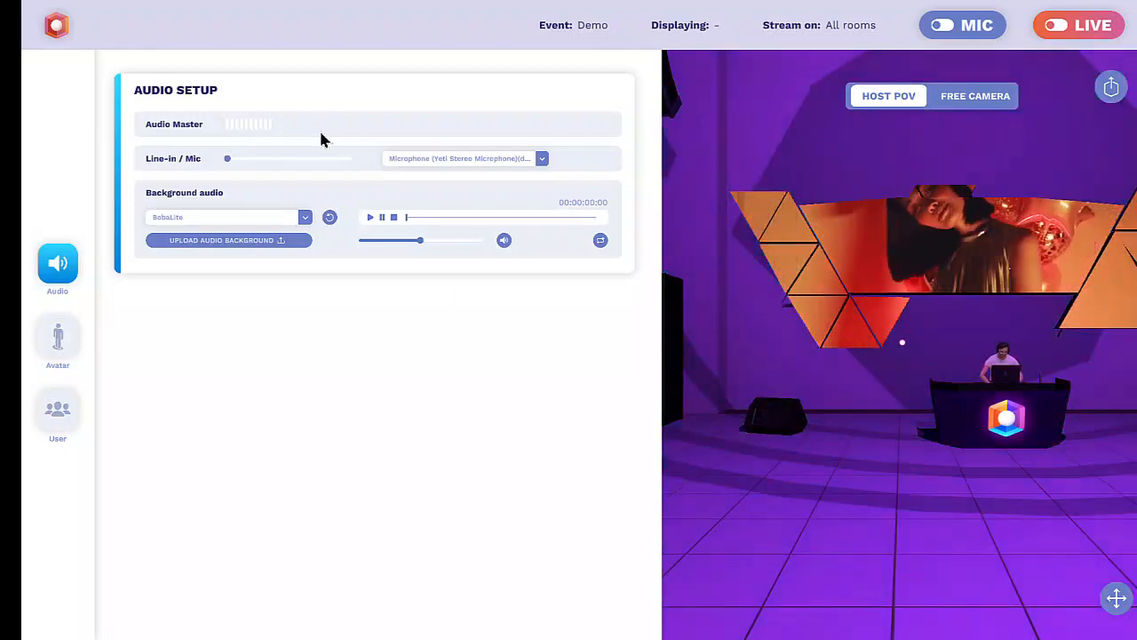
click(945, 27)
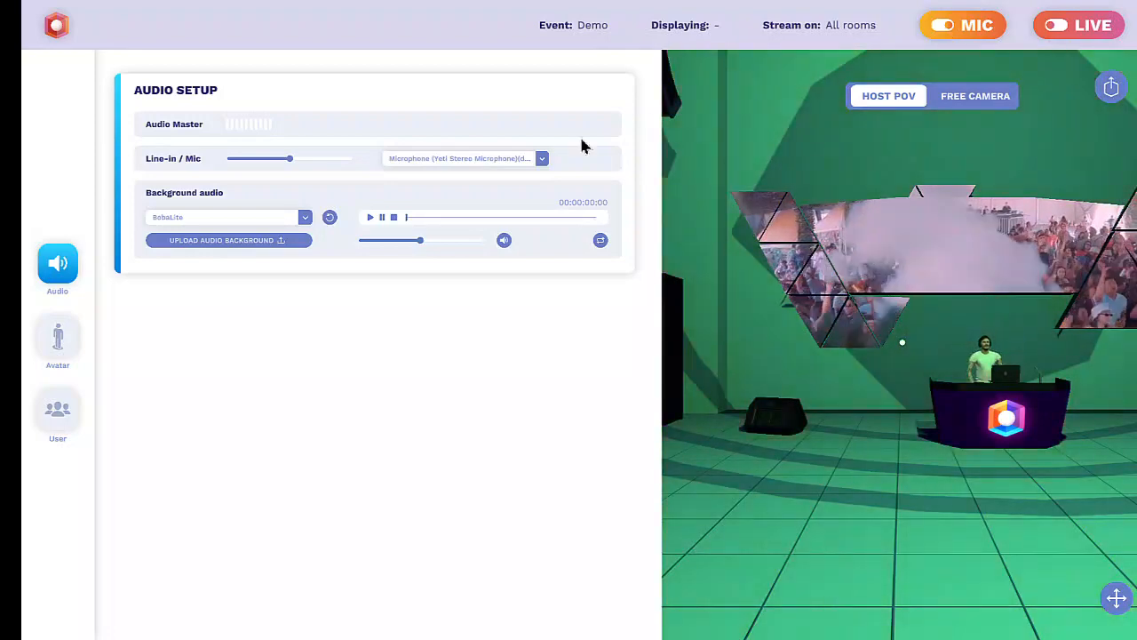
Step: Enable the avatar in the scene, including avatar streaming and the Rokoko suit with a hips height of 0.94
click(58, 347)
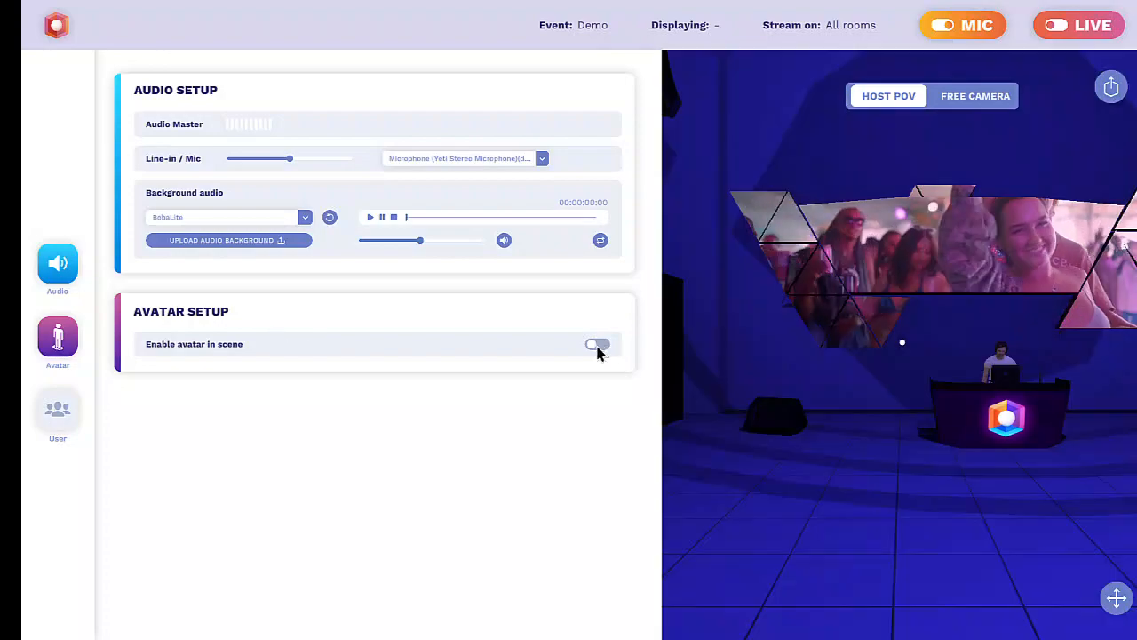
click(597, 346)
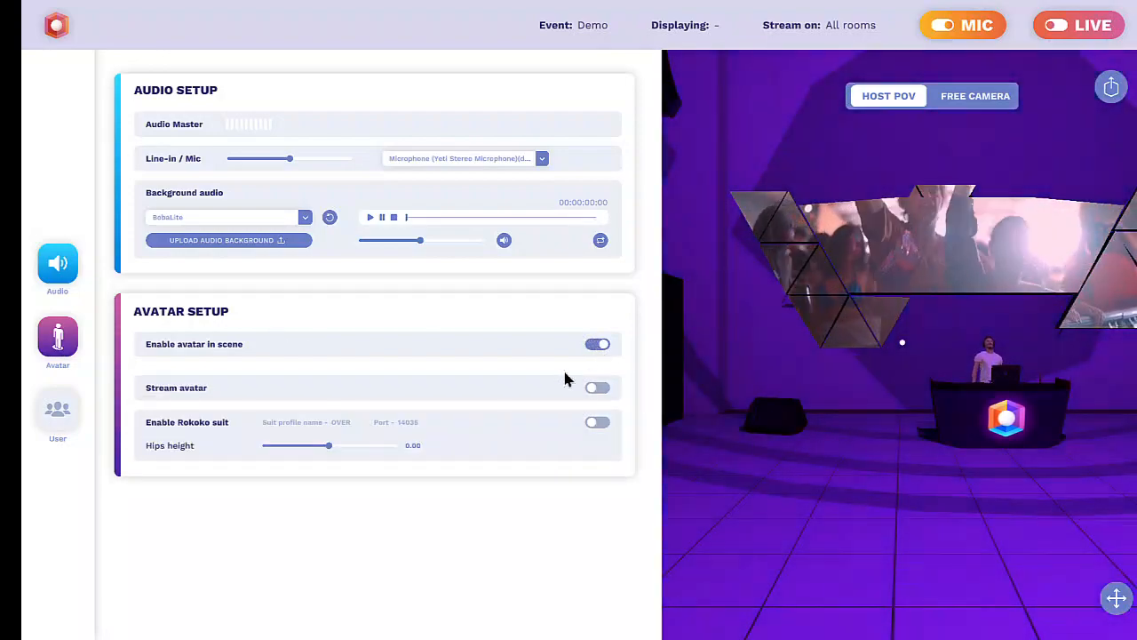
click(597, 395)
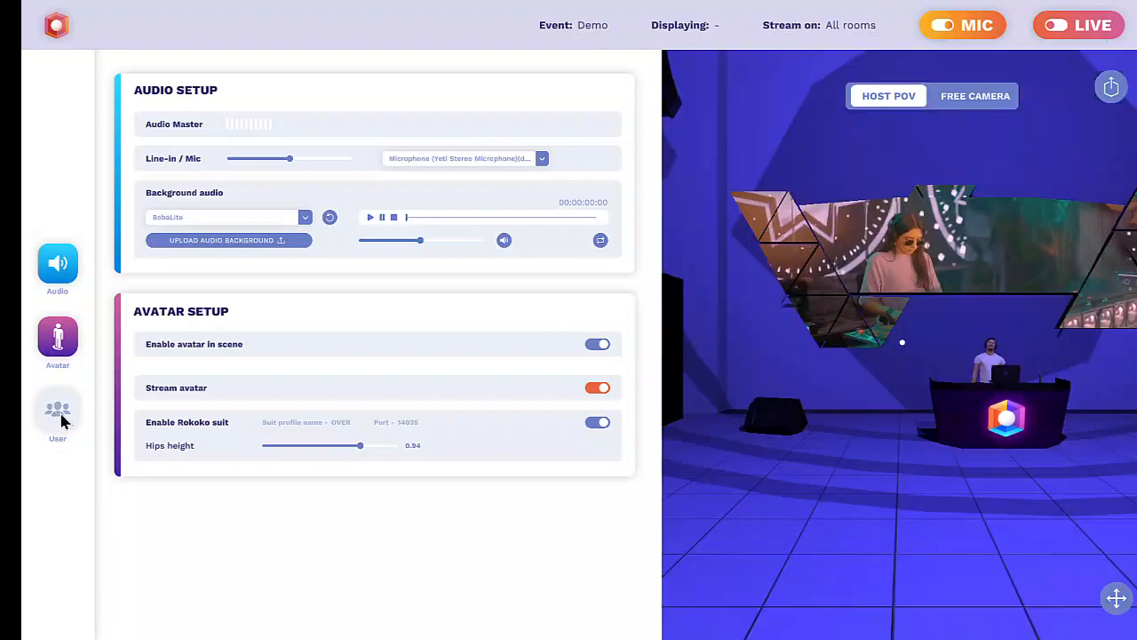
Step: Show the event's room setup and replace the user search text under Total users with 25
click(61, 421)
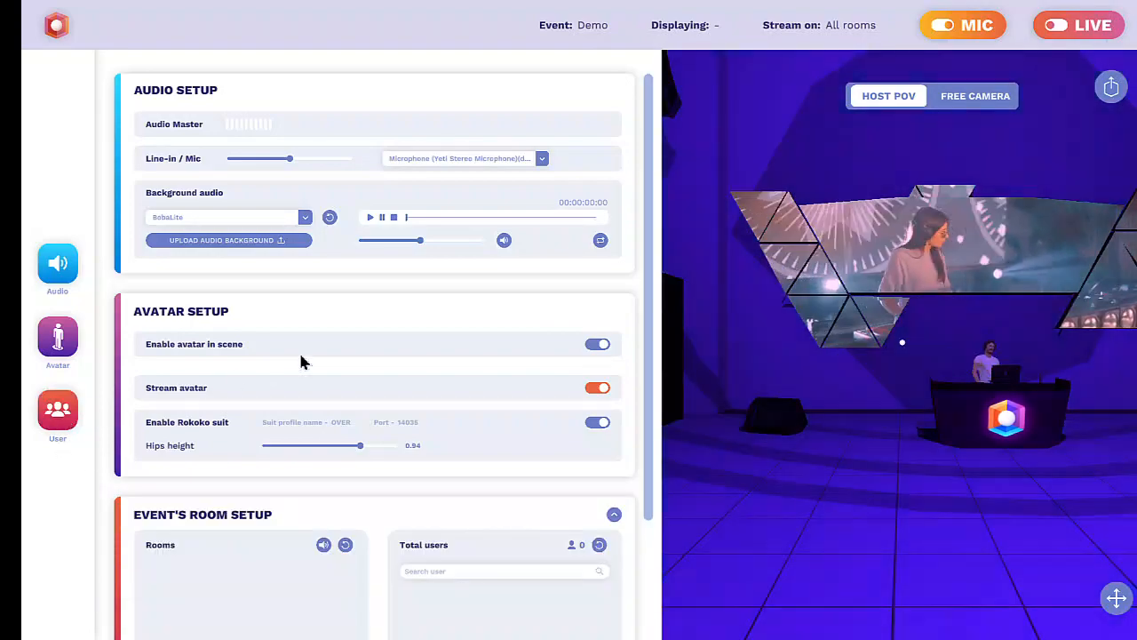
scroll(355, 347, down, 1)
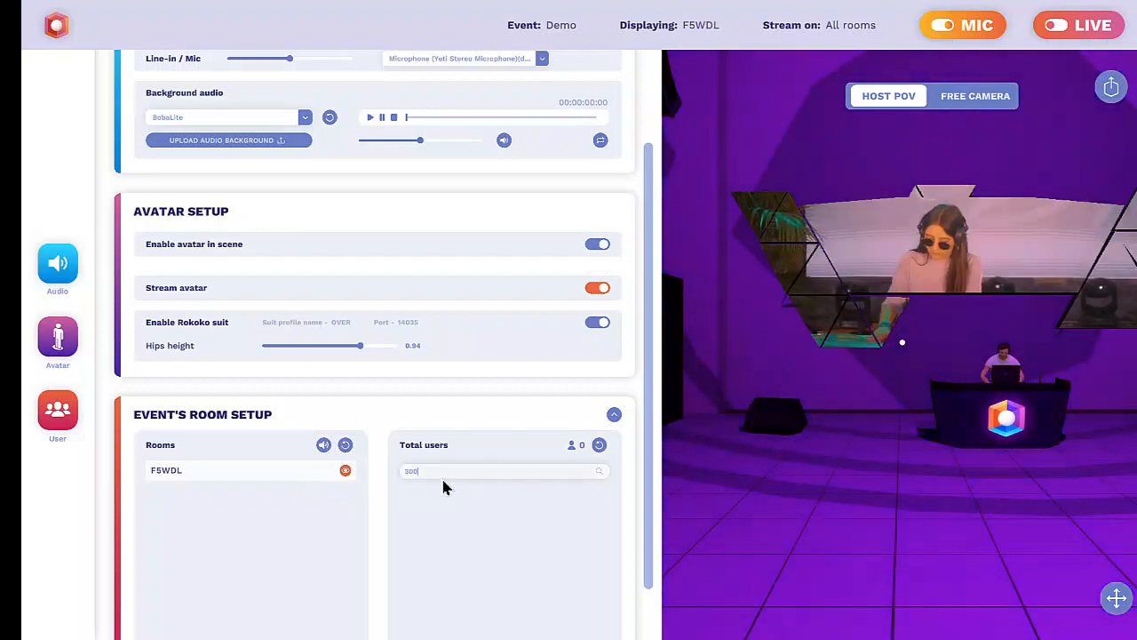
drag(443, 480, 377, 477)
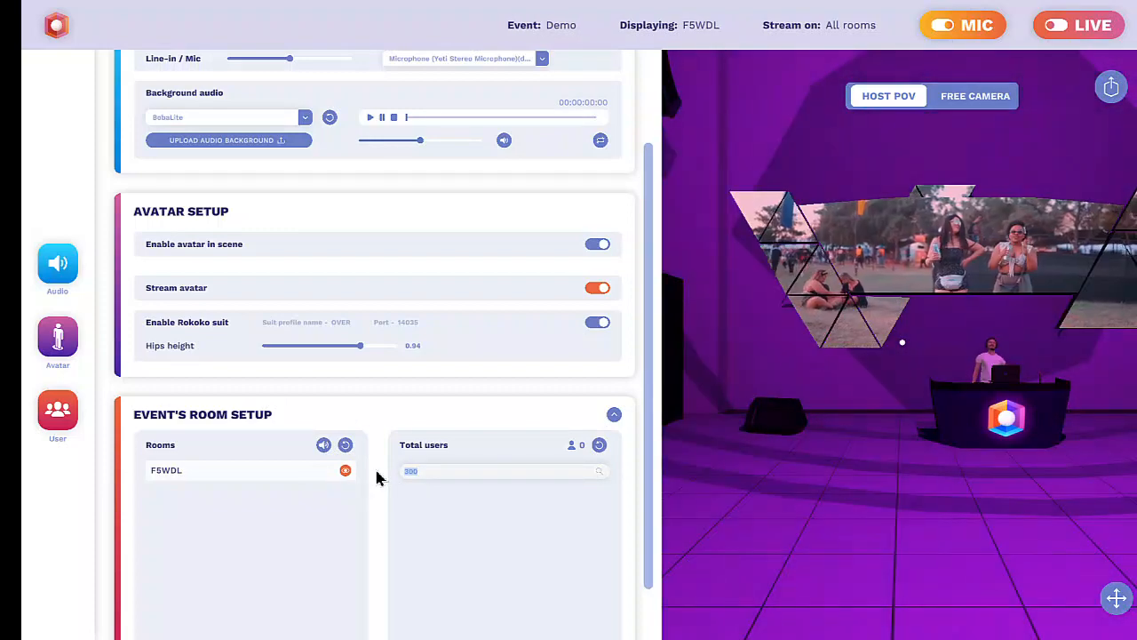
text(28)
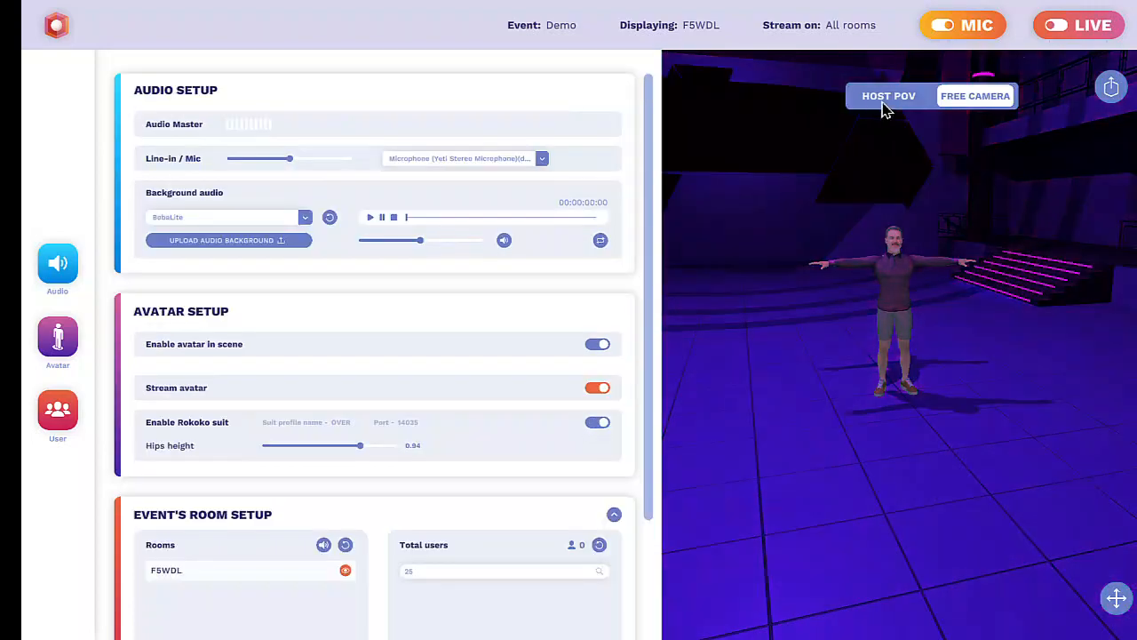
Step: Explore the event scene by moving through it in both the Host POV and Free Camera views
click(885, 106)
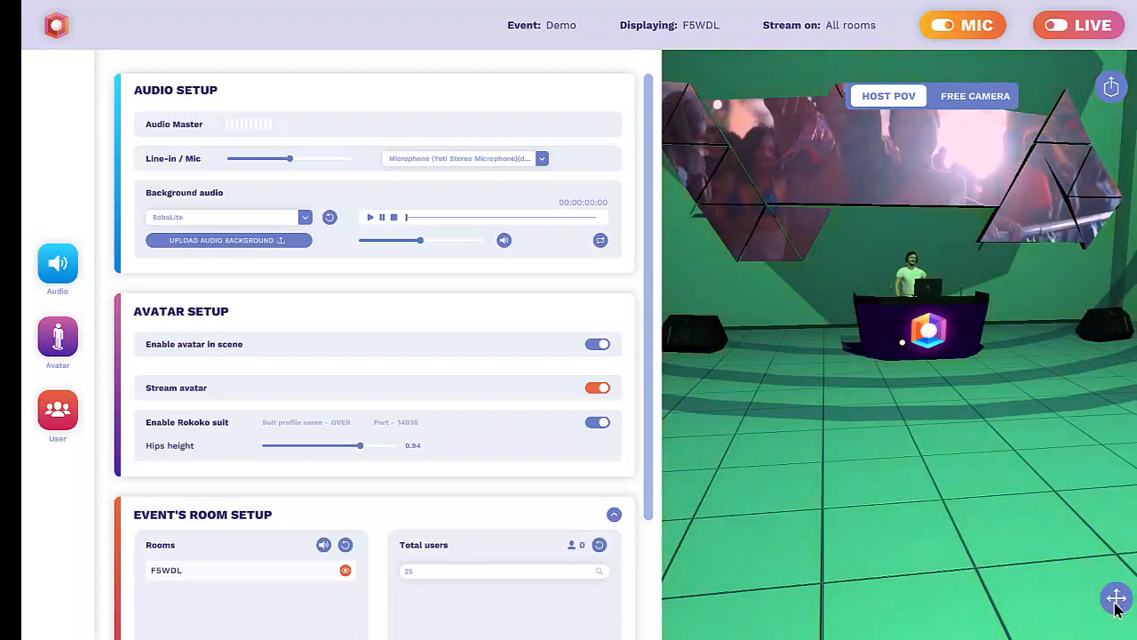
click(1116, 600)
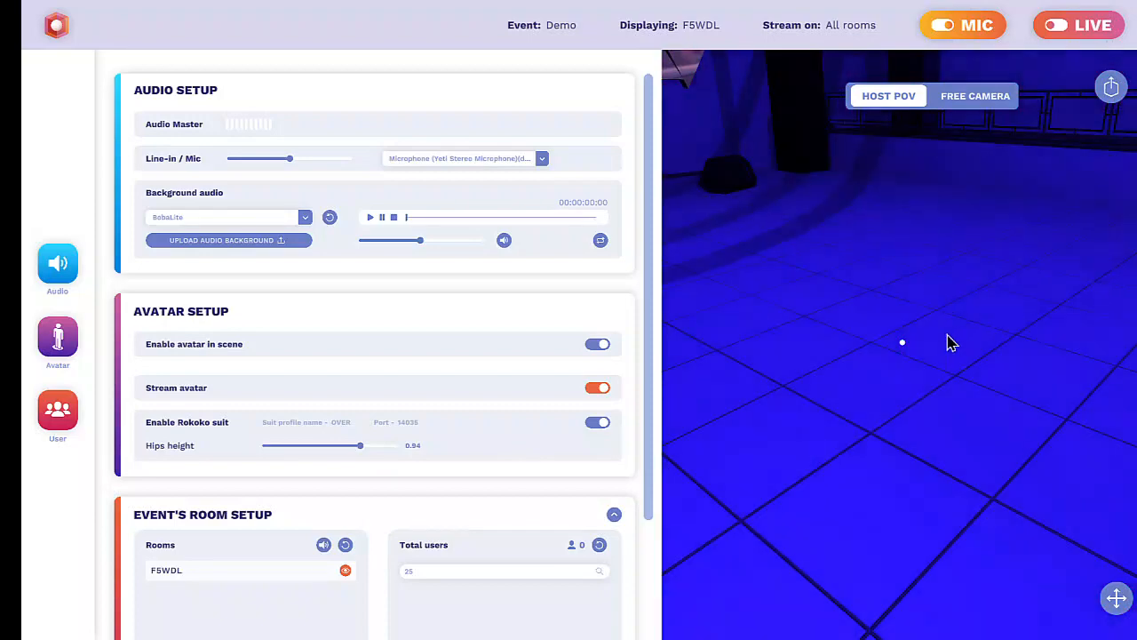
click(974, 106)
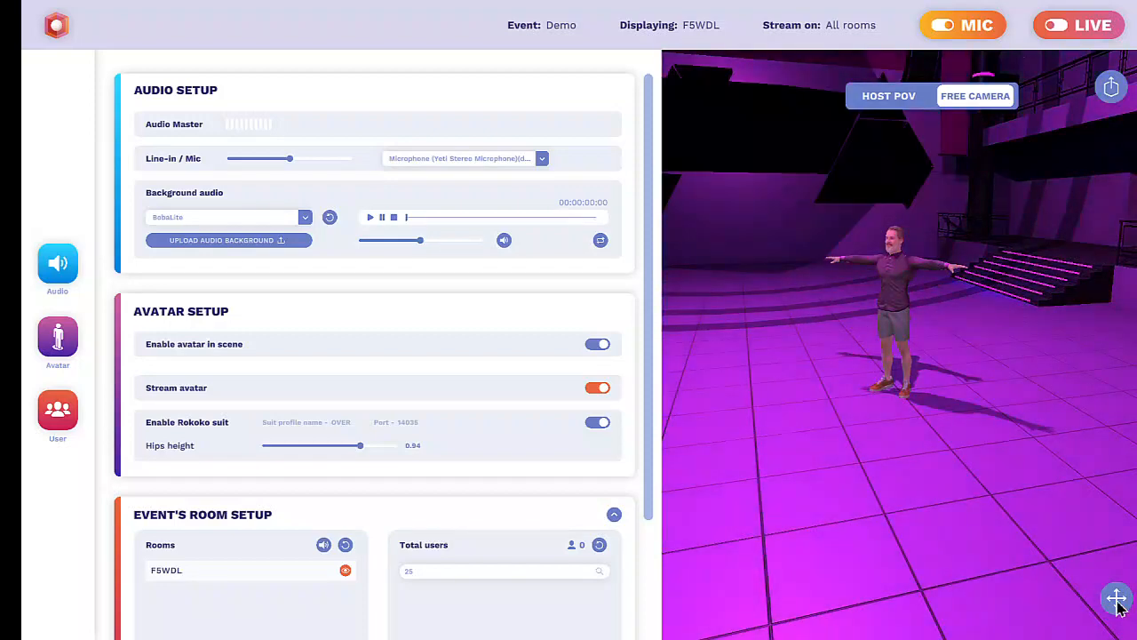
click(1116, 598)
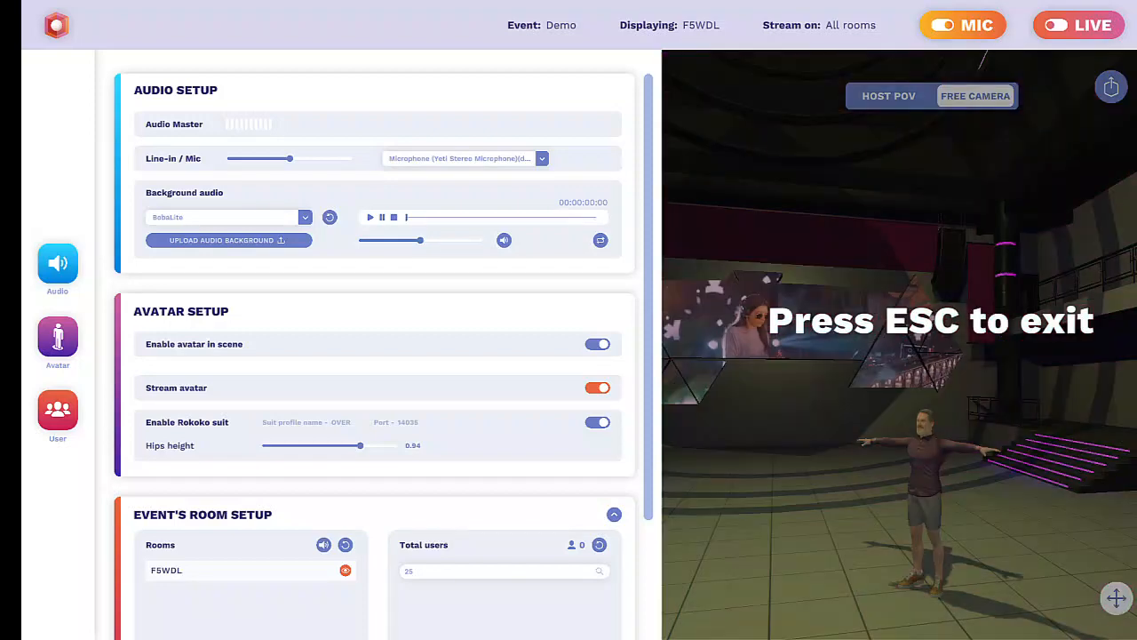
key(Escape)
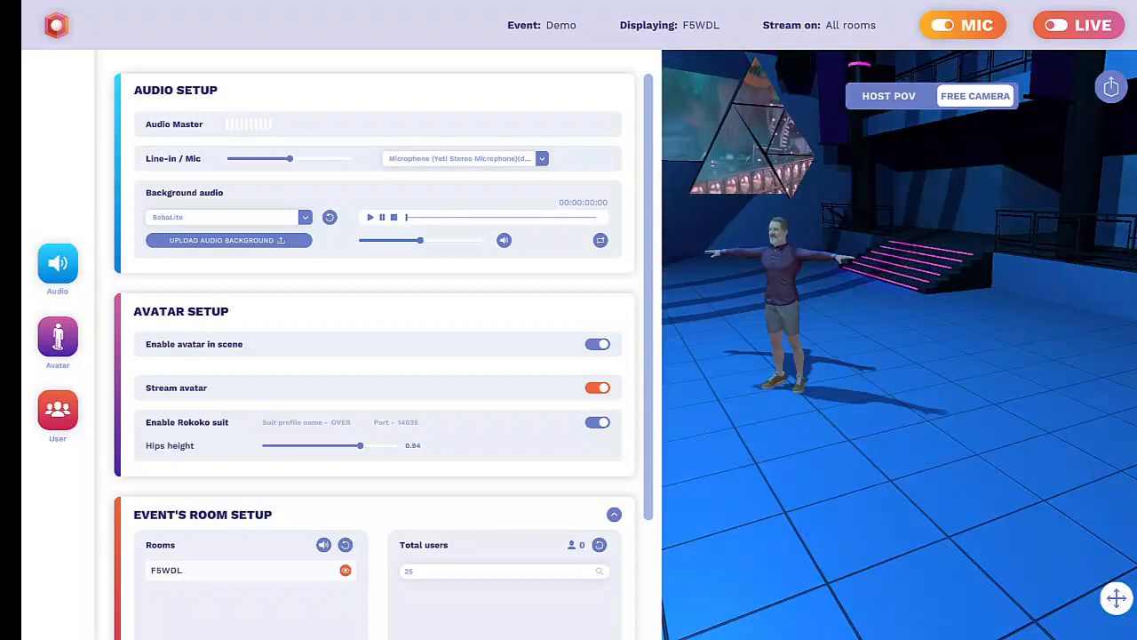
Step: Copy the event's share link and select the whole link in the Notepad note
click(1111, 87)
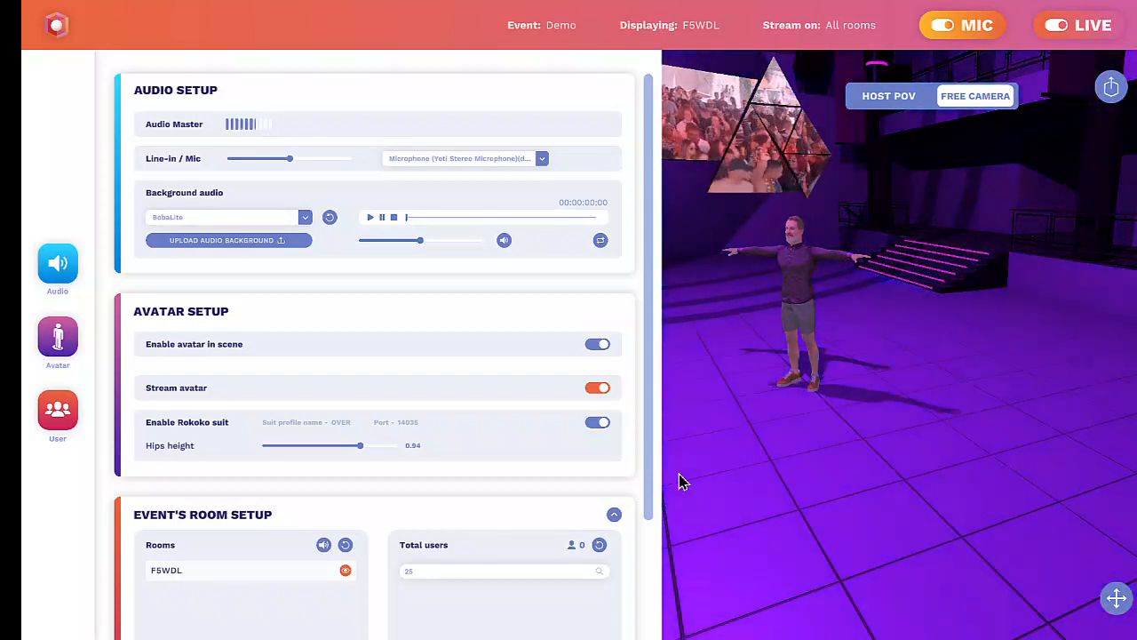
drag(650, 480, 655, 601)
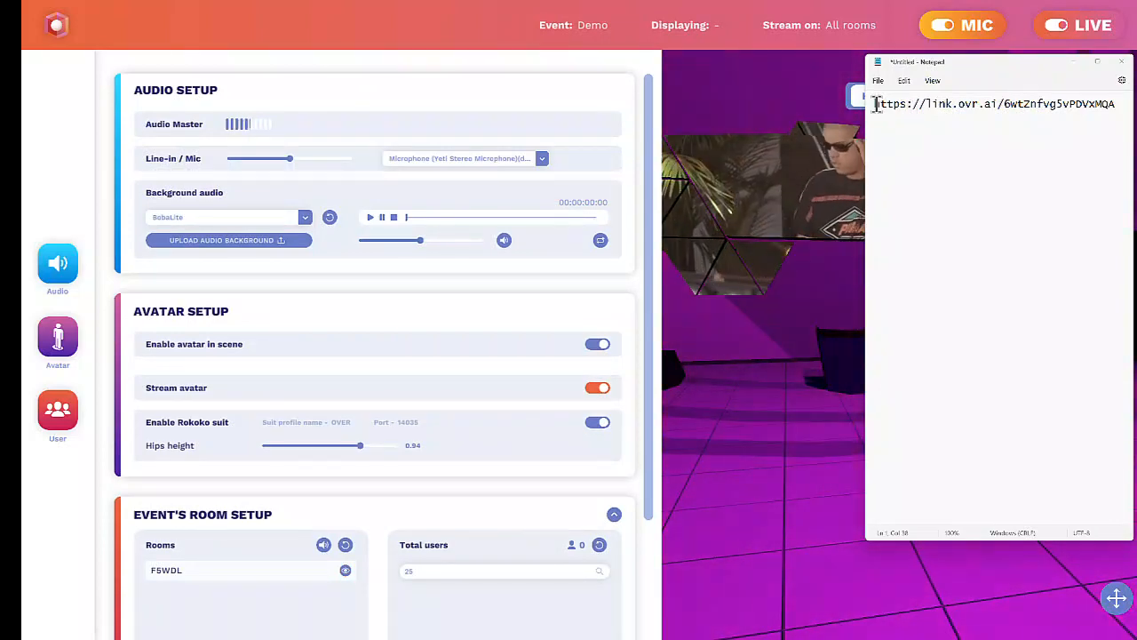
drag(877, 104, 1115, 100)
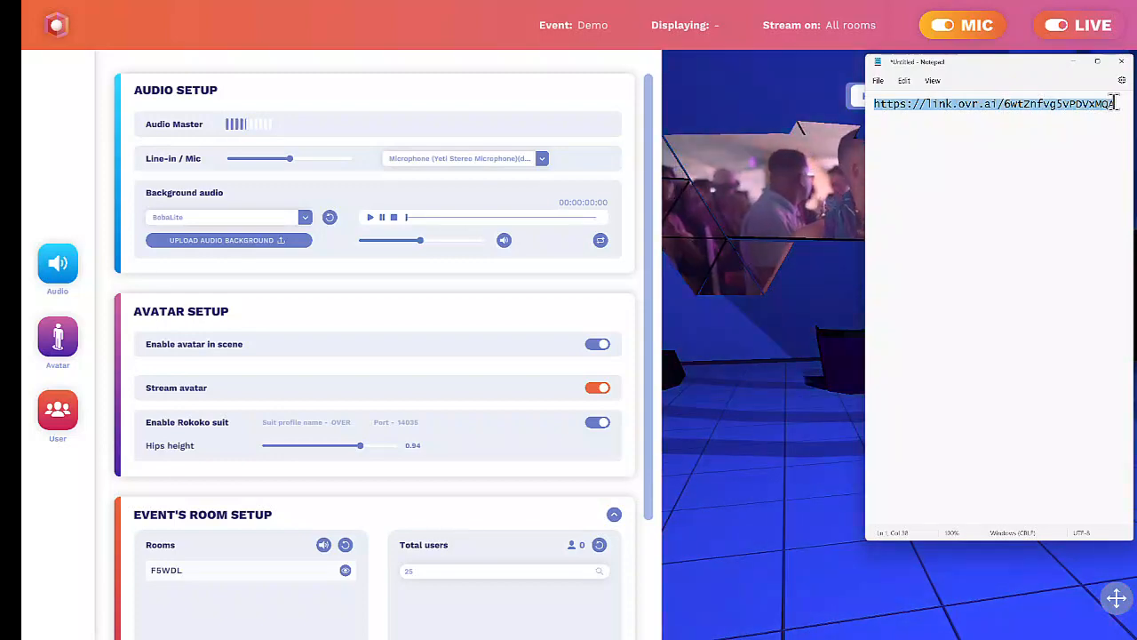